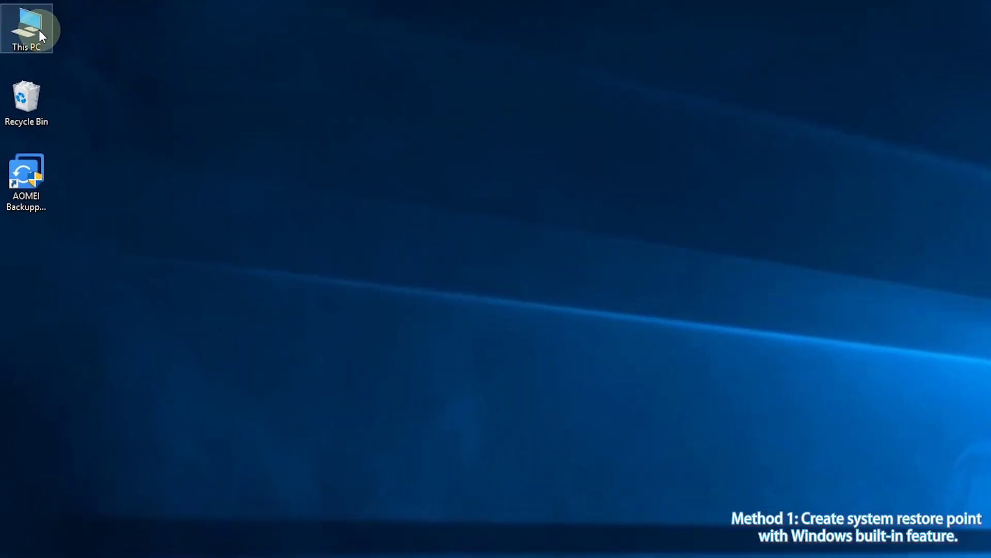
- From This PC Properties, reach System Protection and select Local Disk (C:) in Available Drives
right_click(27, 22)
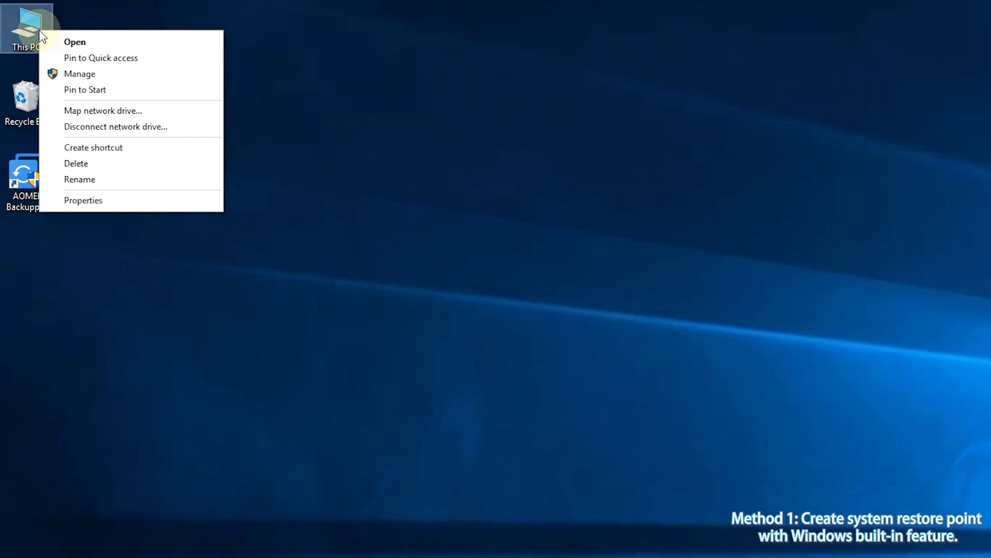
click(112, 202)
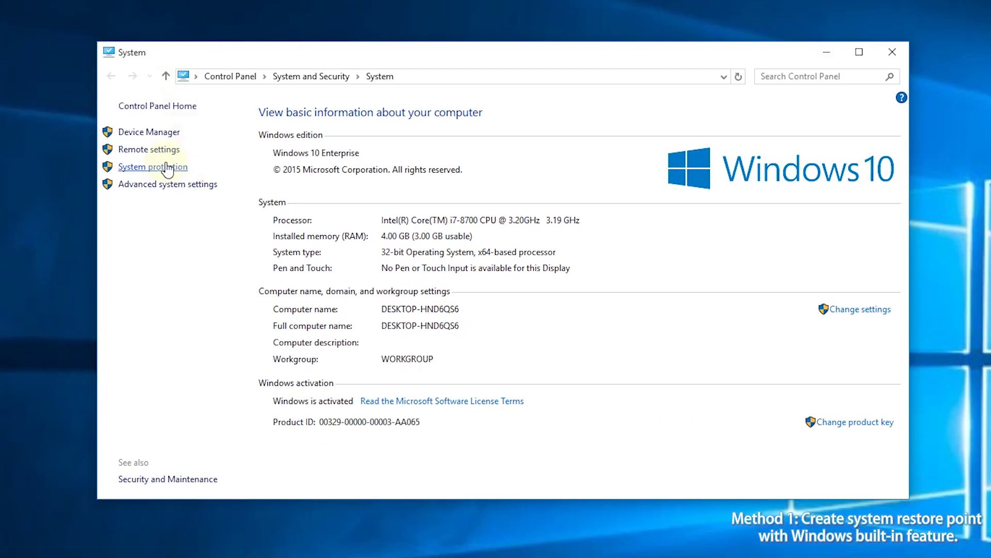
click(160, 166)
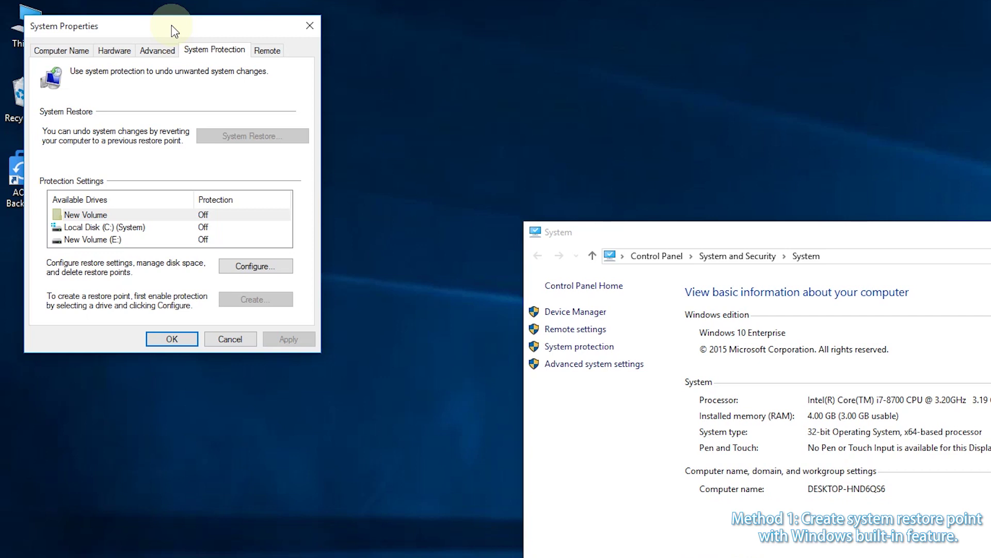
click(134, 227)
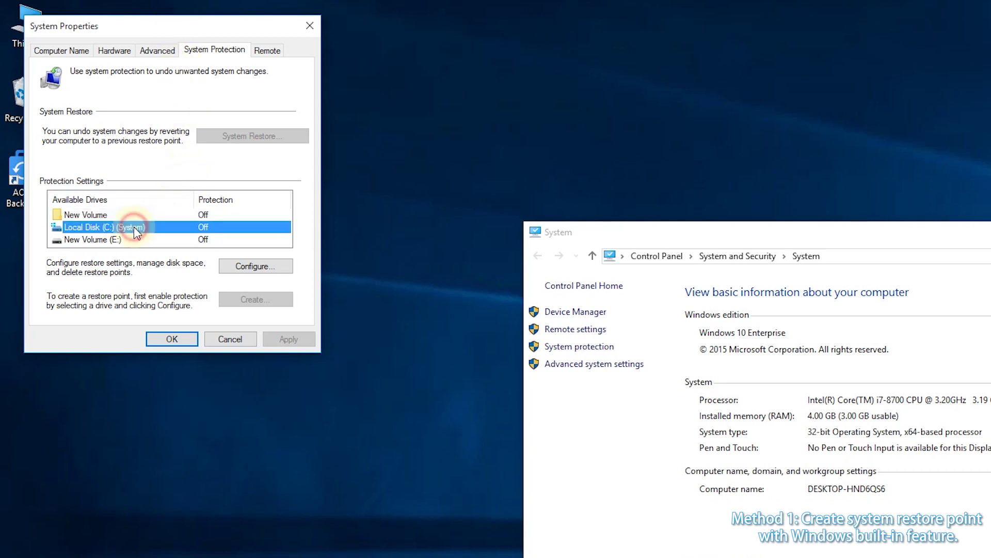
- Configure C: with system protection on and a 4% (10.80 GB) Max Usage, then confirm with OK
click(277, 267)
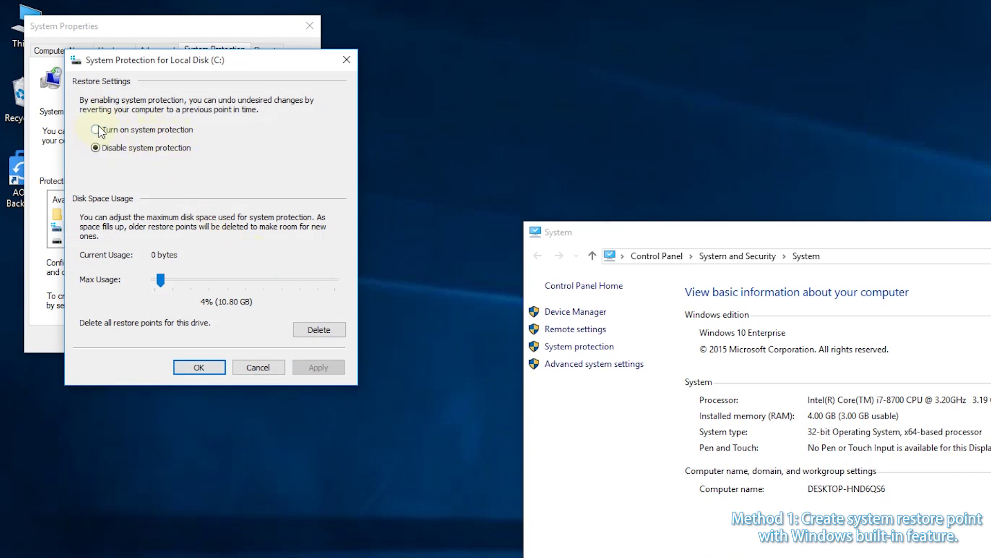
click(95, 130)
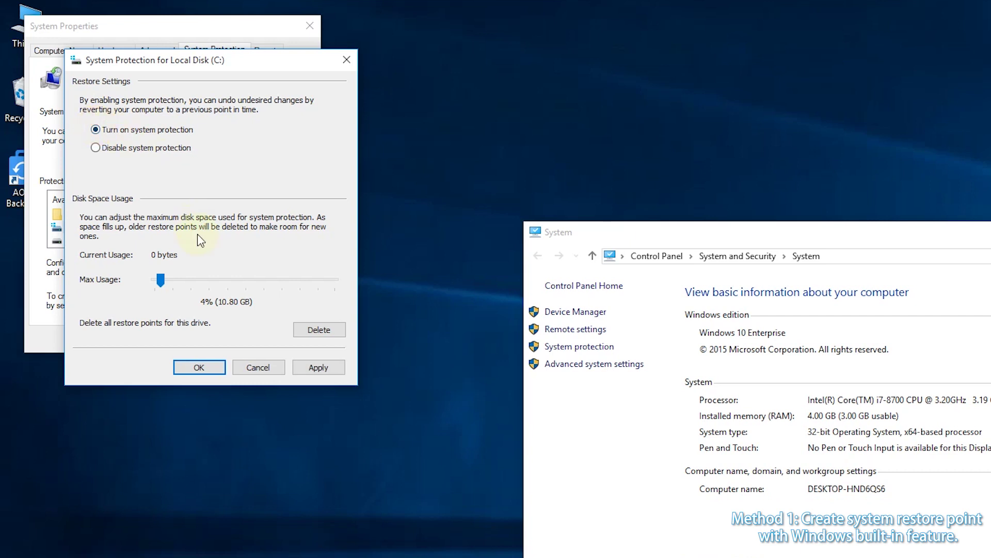
click(161, 281)
drag(161, 279, 162, 277)
click(206, 366)
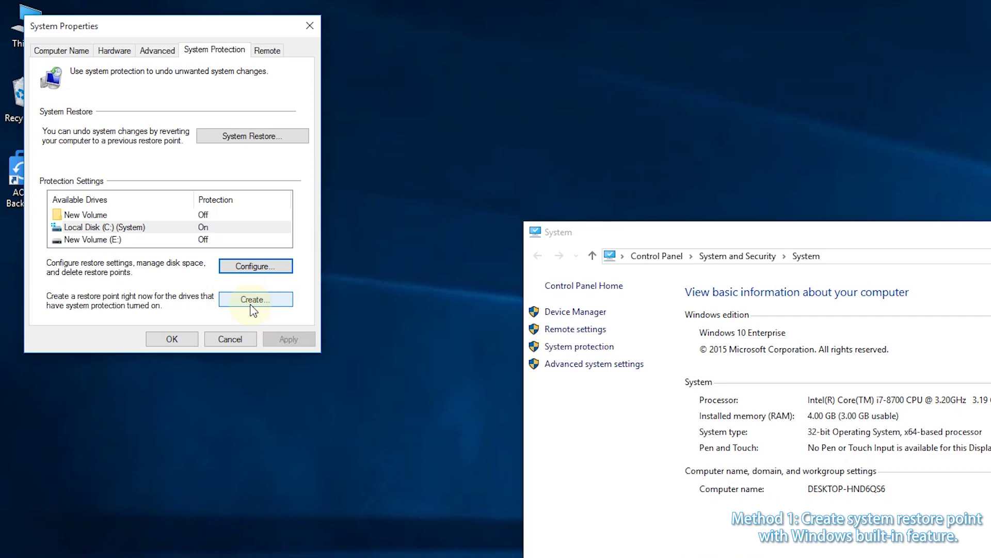
- Create a restore point described 'create my system restore point' and dismiss the success message
click(249, 301)
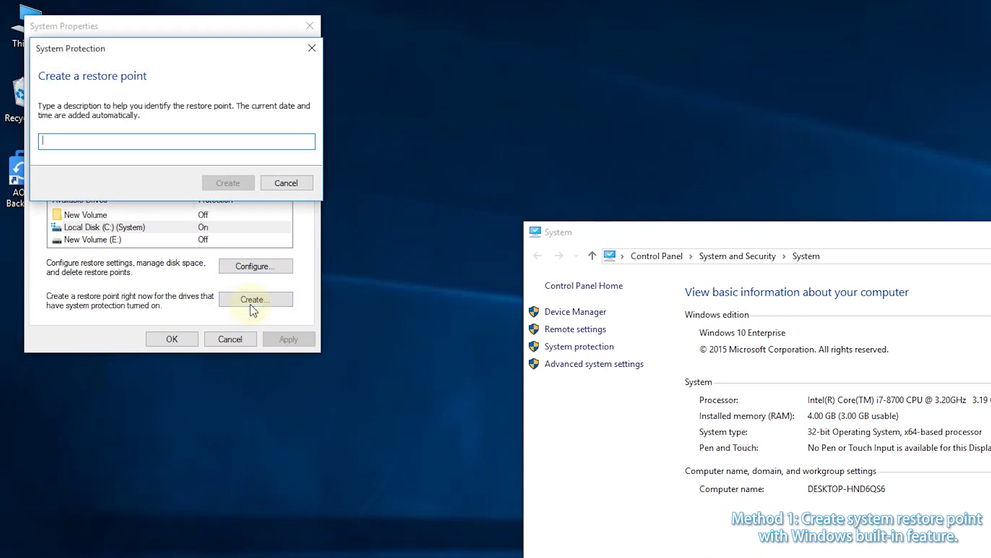
text(cre)
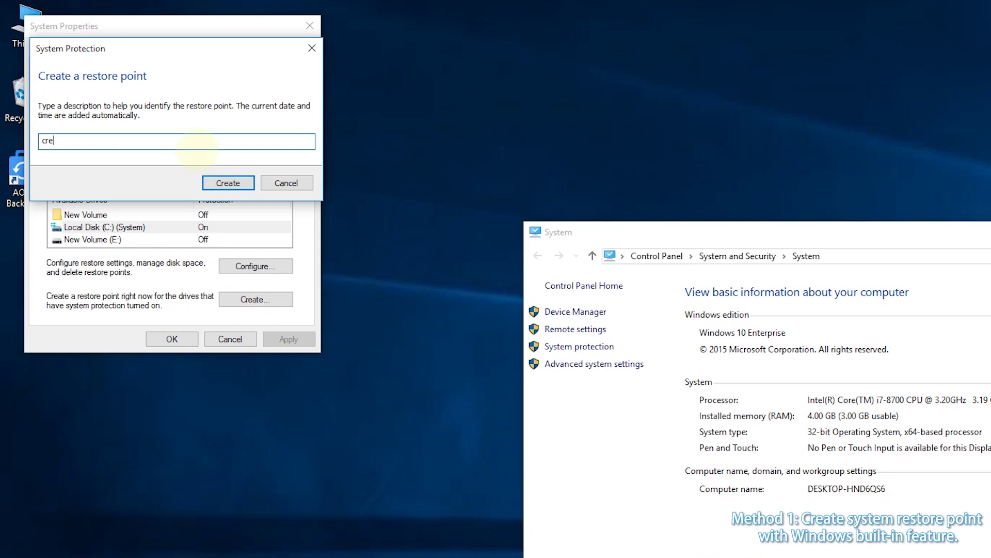
text(ate my system )
text(restore )
text(point)
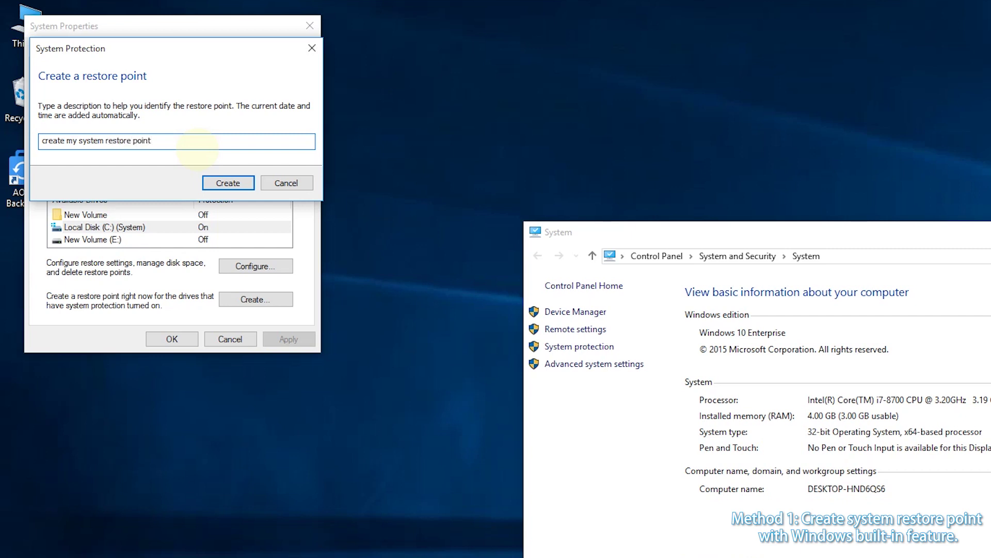
key(Return)
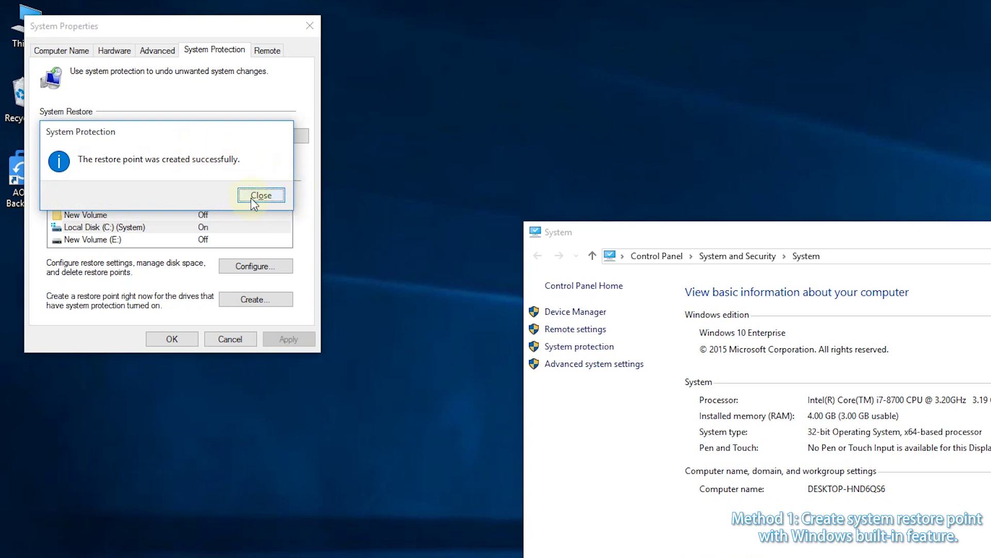
click(269, 198)
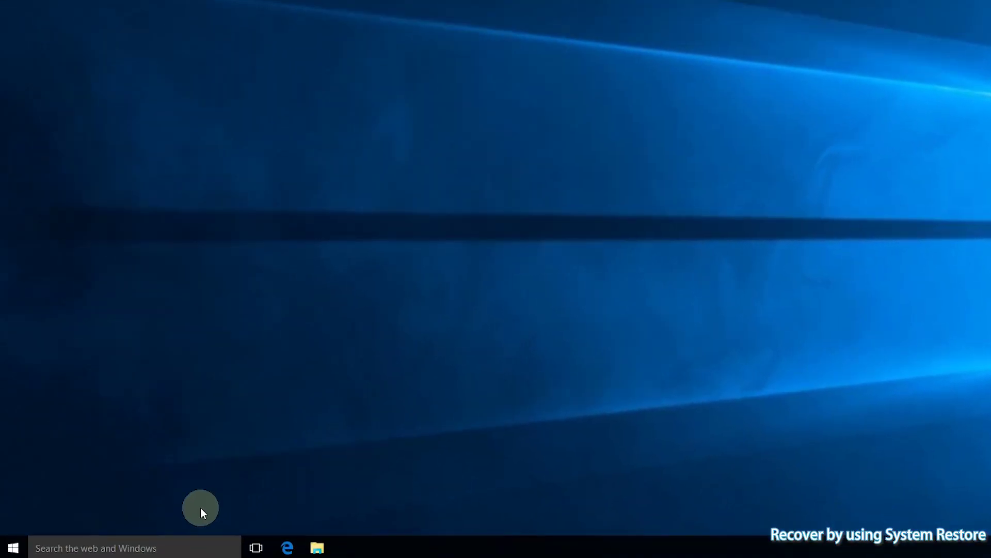
- Search Windows for 'create a restore' and launch the Create a restore point result
click(159, 546)
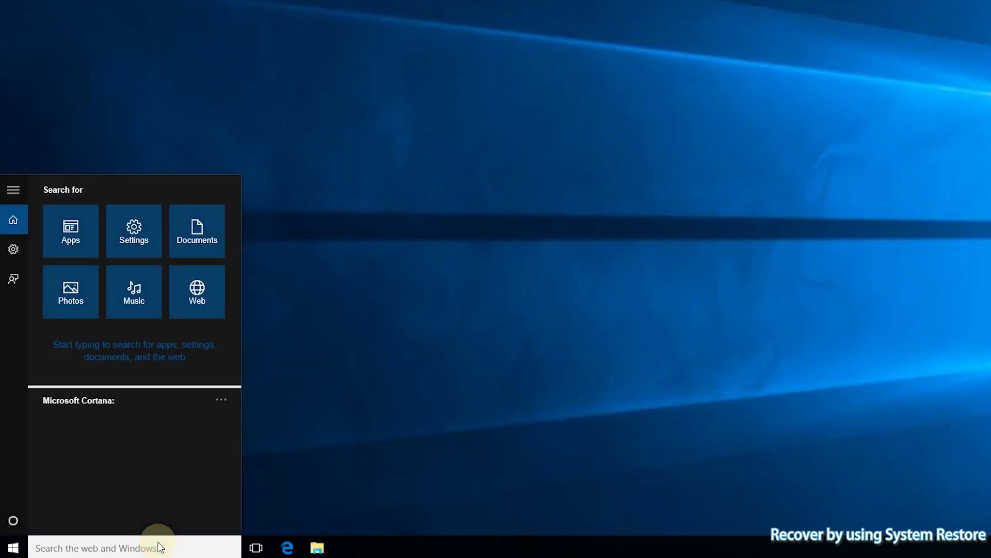
text(cre)
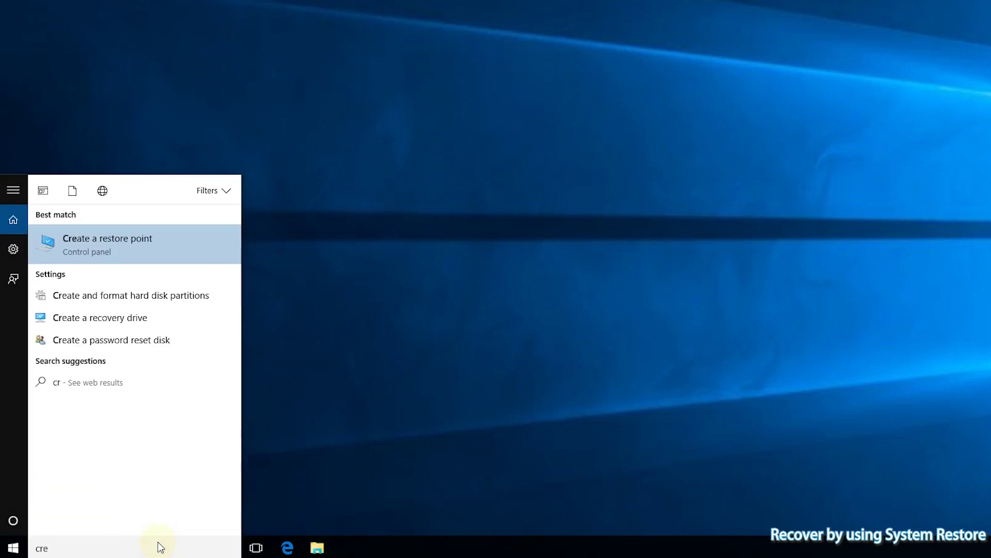
text(ate a re)
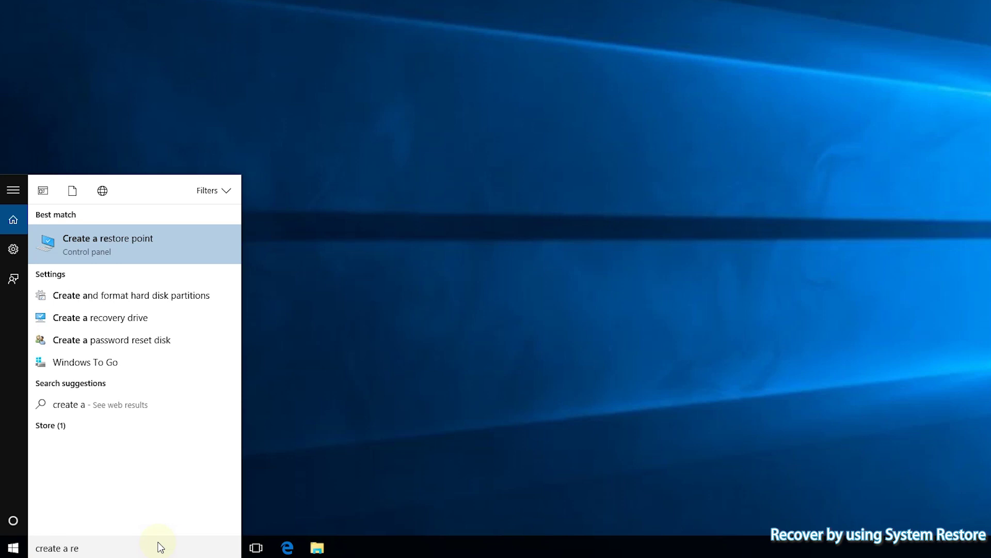
text(sty)
key(BackSpace)
text(o)
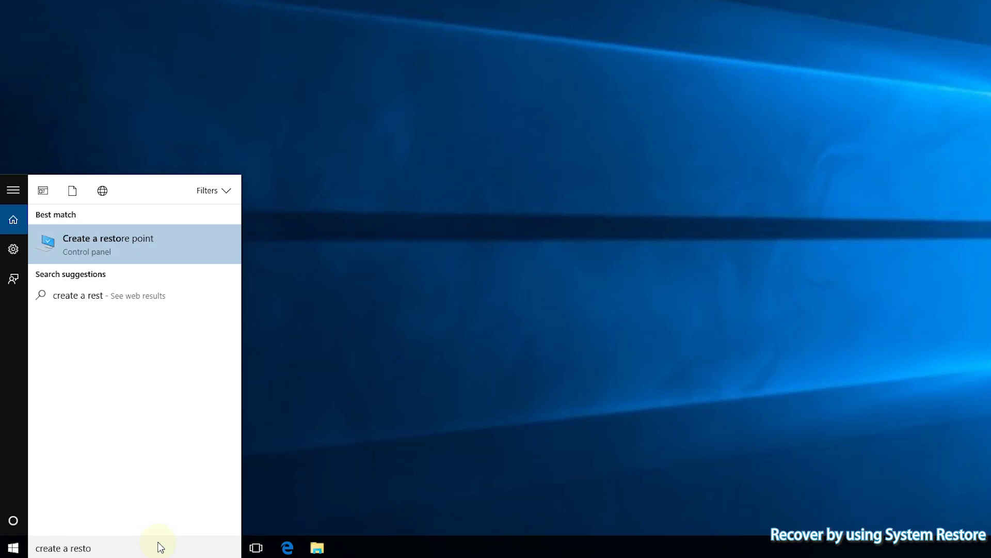
text(re)
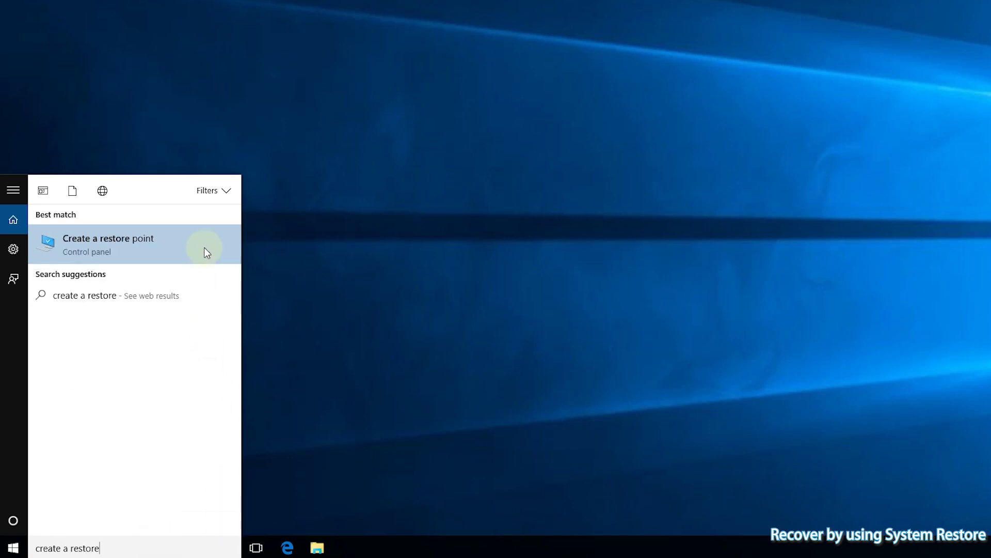
click(207, 252)
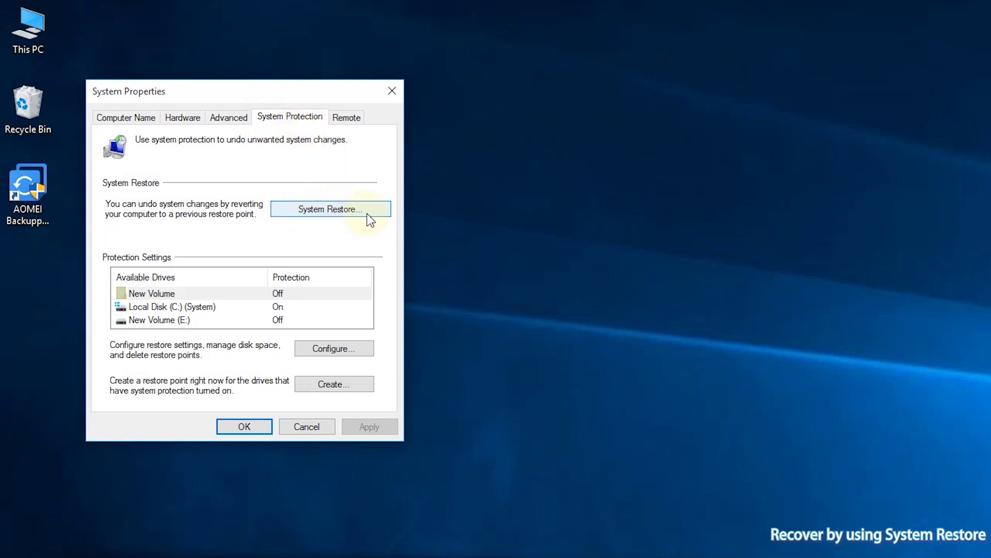
- Launch System Restore, select 'create my system restore point', scan for affected programs and close the empty report
click(325, 209)
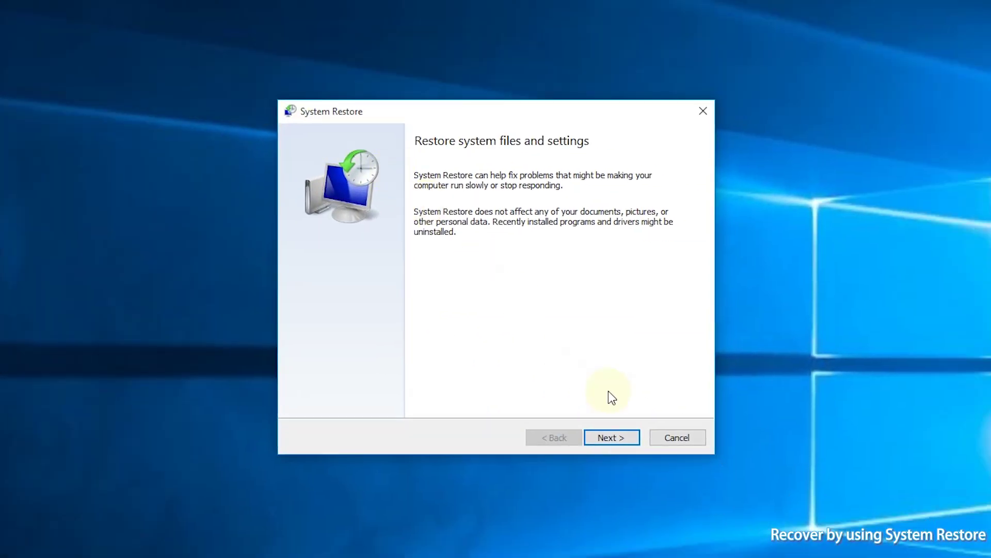
click(608, 428)
click(612, 439)
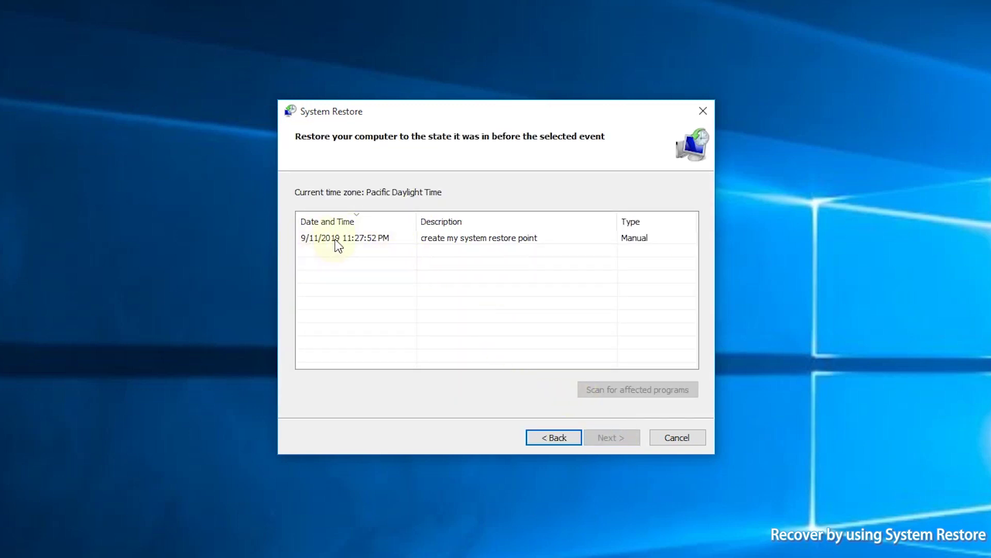
click(550, 240)
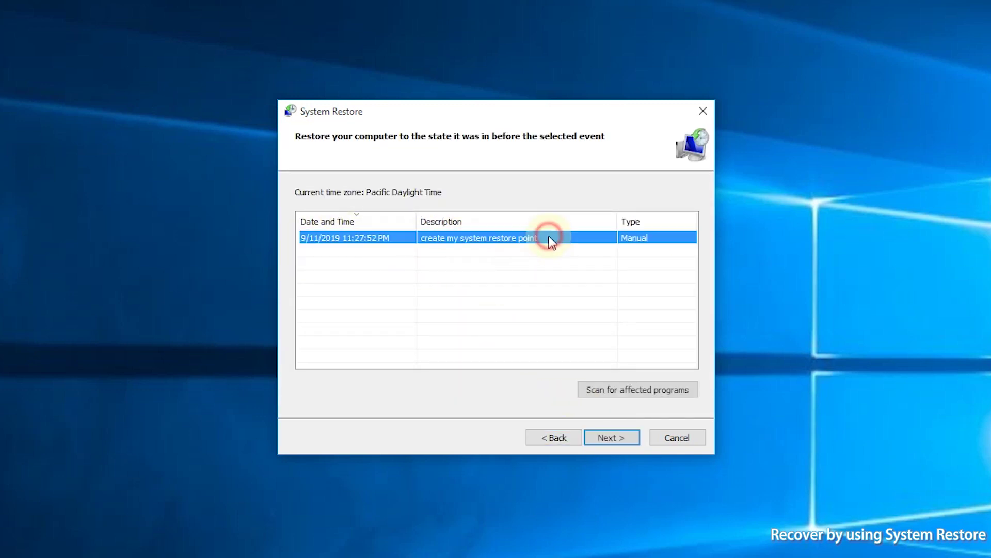
click(617, 391)
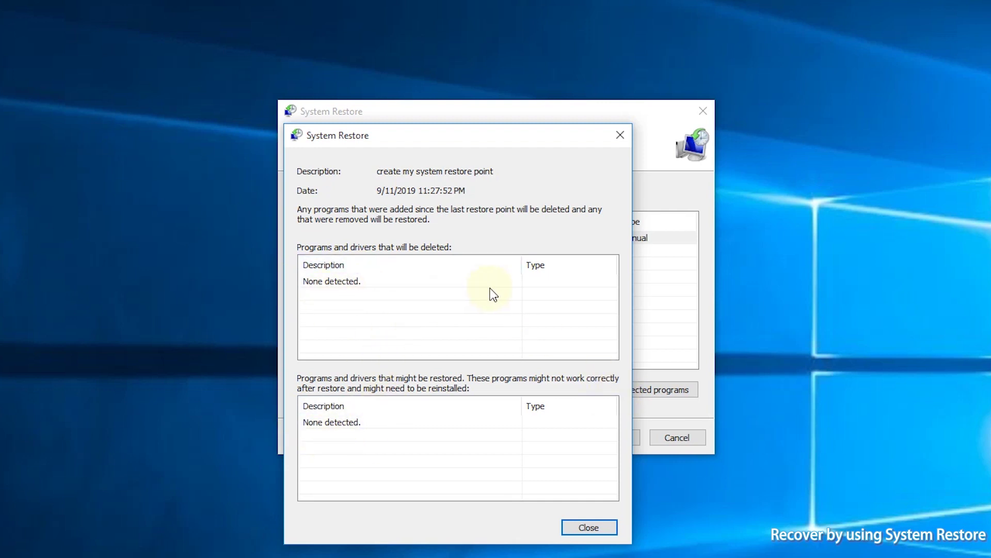
click(588, 528)
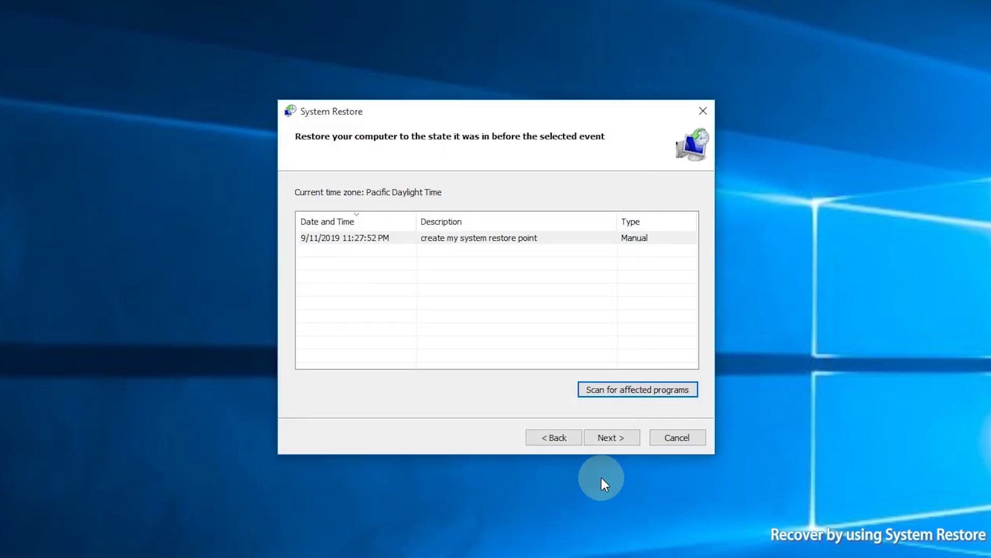
- Advance with Next, Finish and answer Yes to begin restoring to the chosen restore point
click(611, 439)
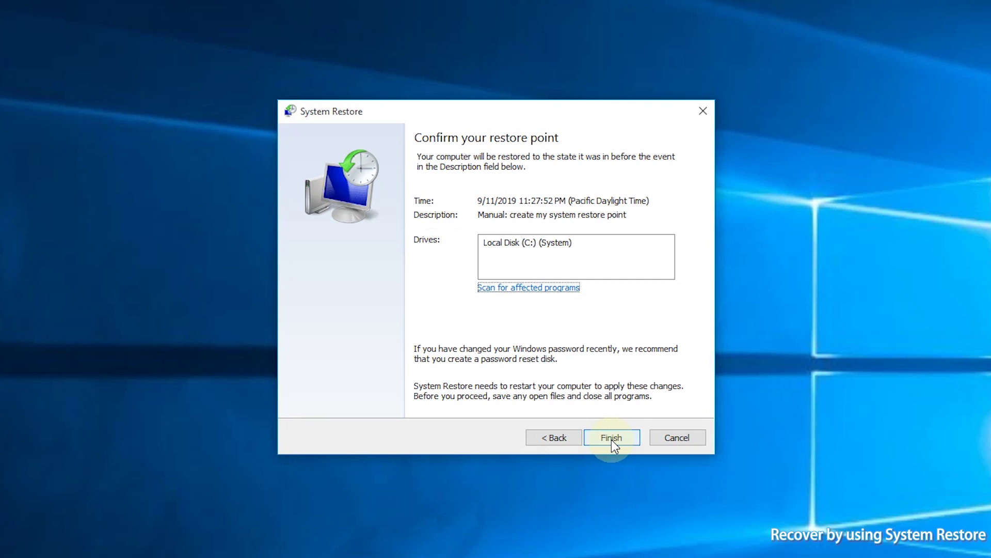
click(612, 438)
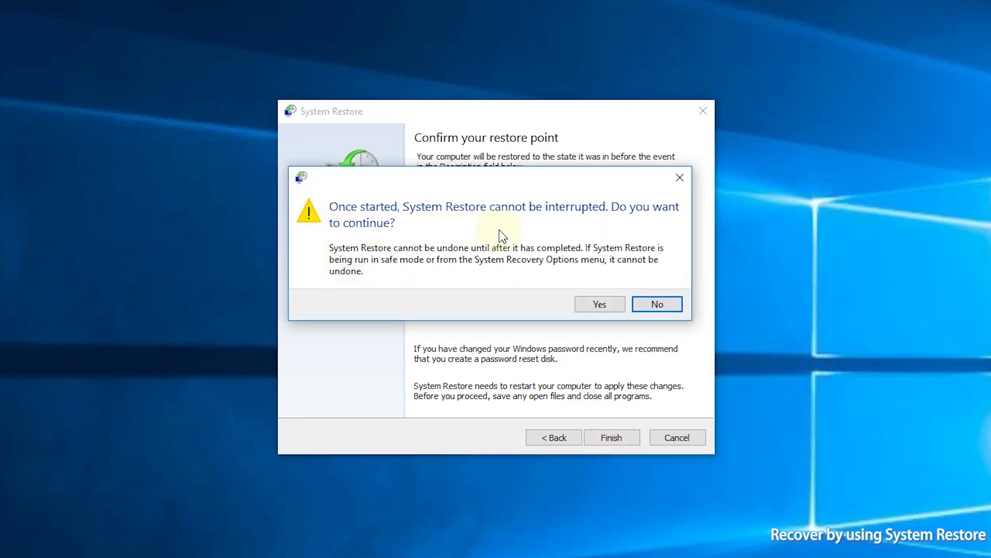
click(591, 308)
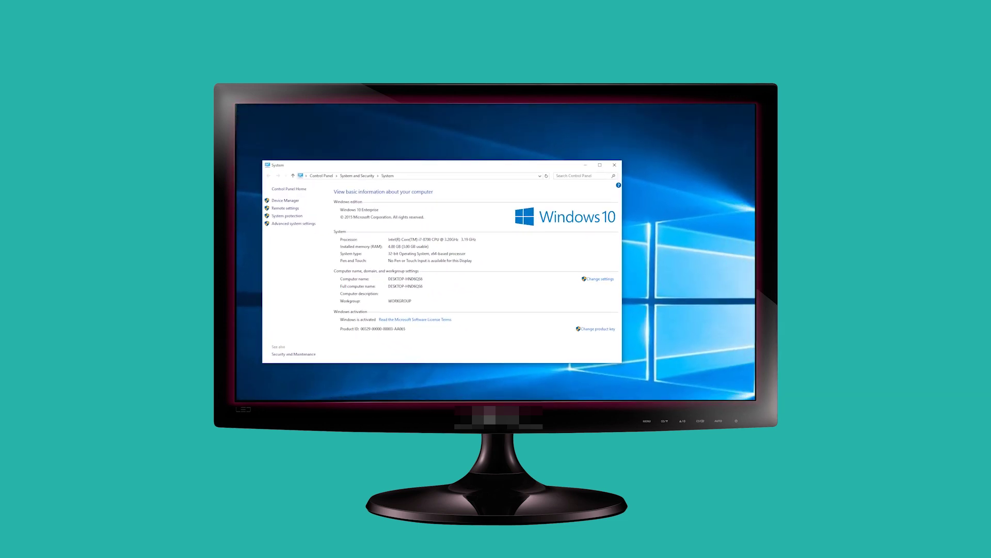
- From the System window, reach System Protection and select Local Disk (C:) (System)
click(293, 217)
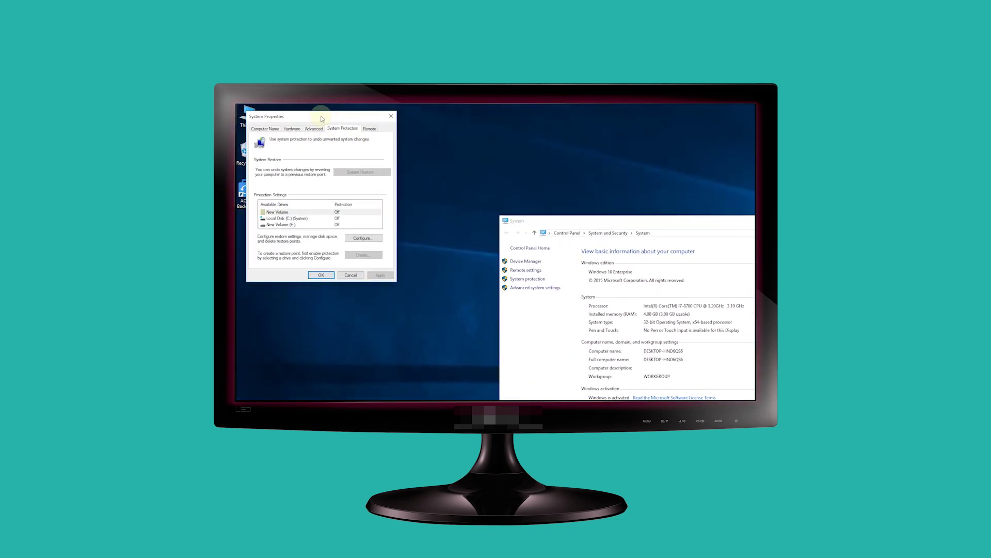
click(301, 219)
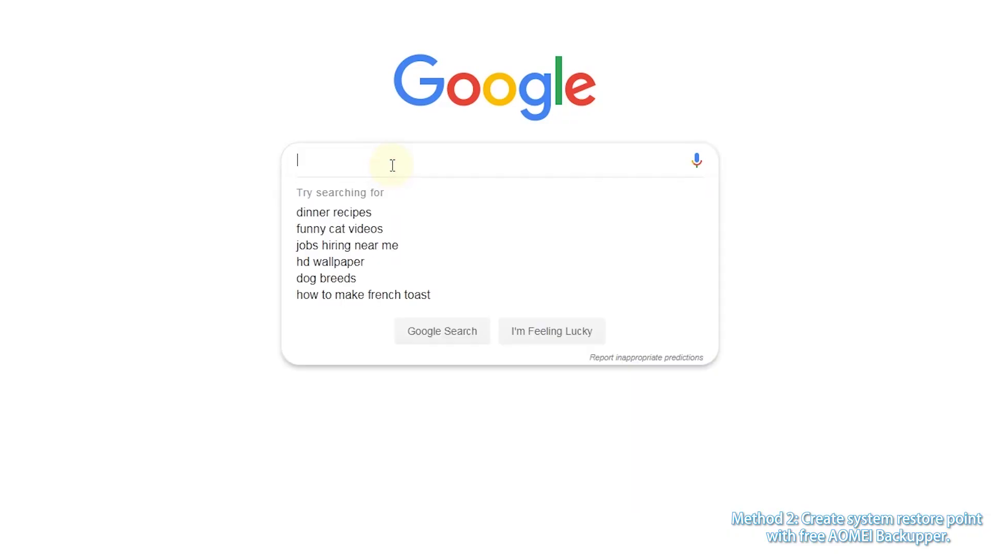
text(AOMEI B)
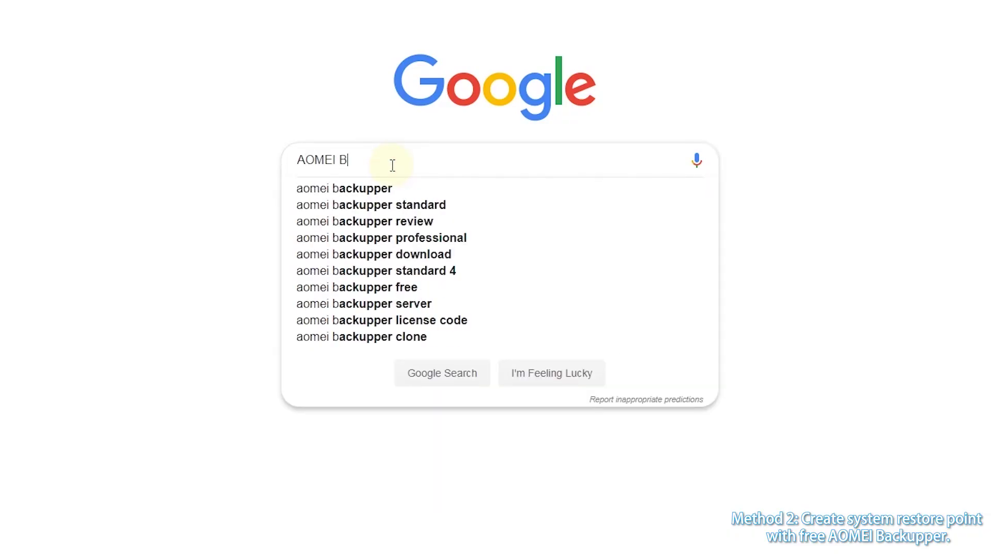
text(acku)
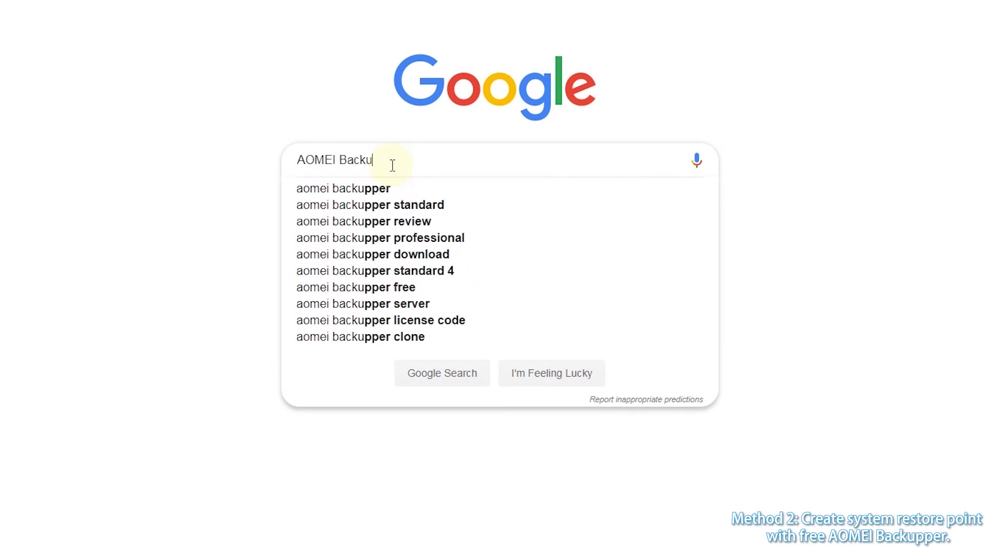
text(pper)
- Run the Google search for AOMEI Backupper, visit its website and select the AOMEIBackupperStd installer
key(Escape)
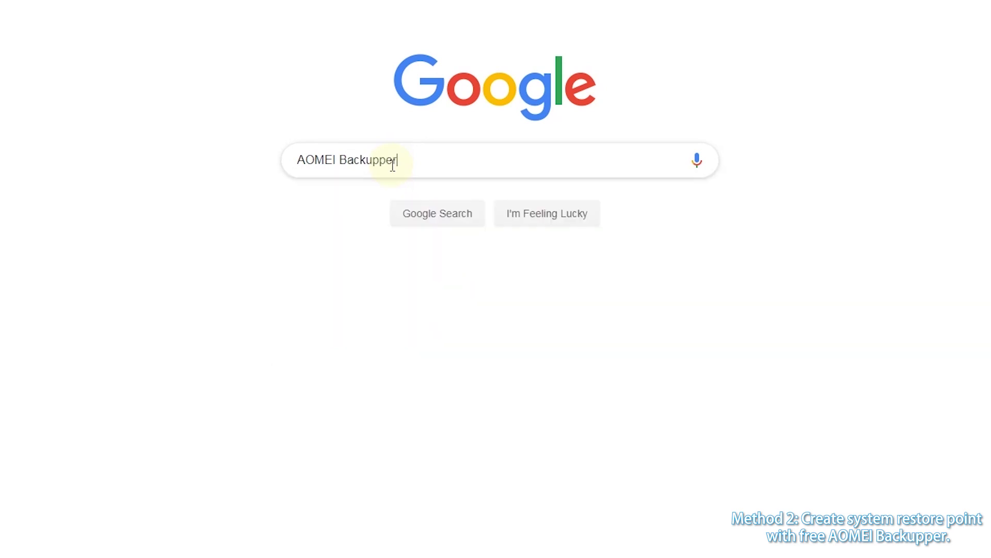
key(Return)
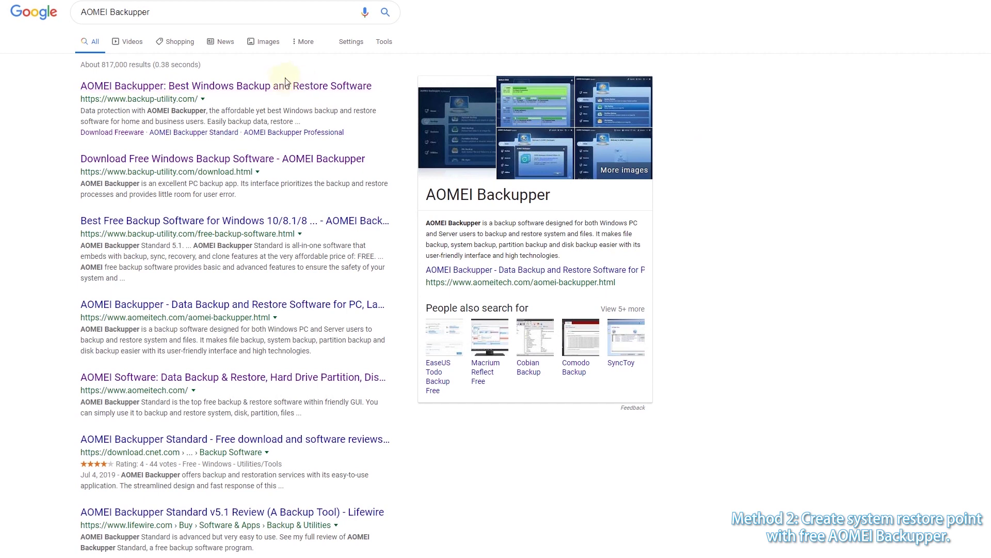
click(279, 86)
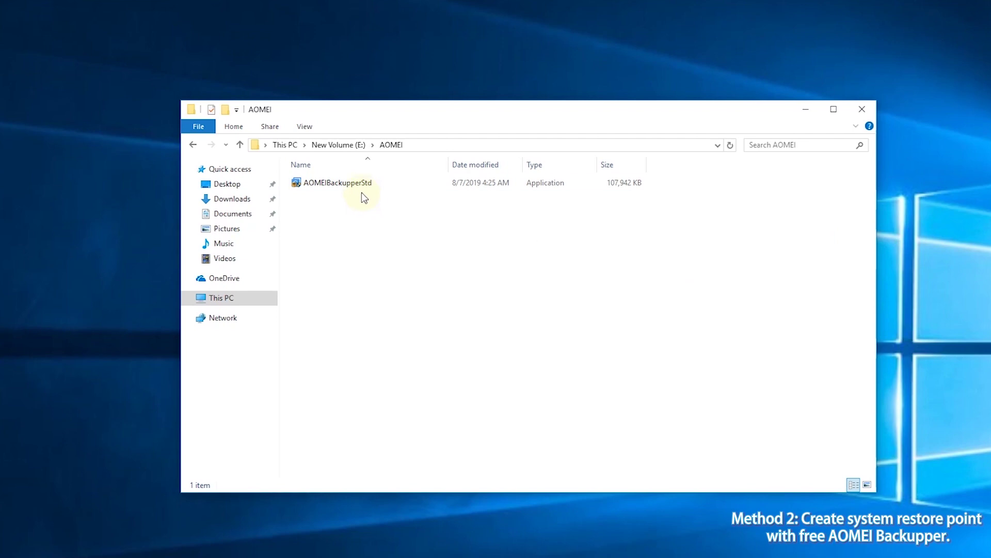
click(359, 184)
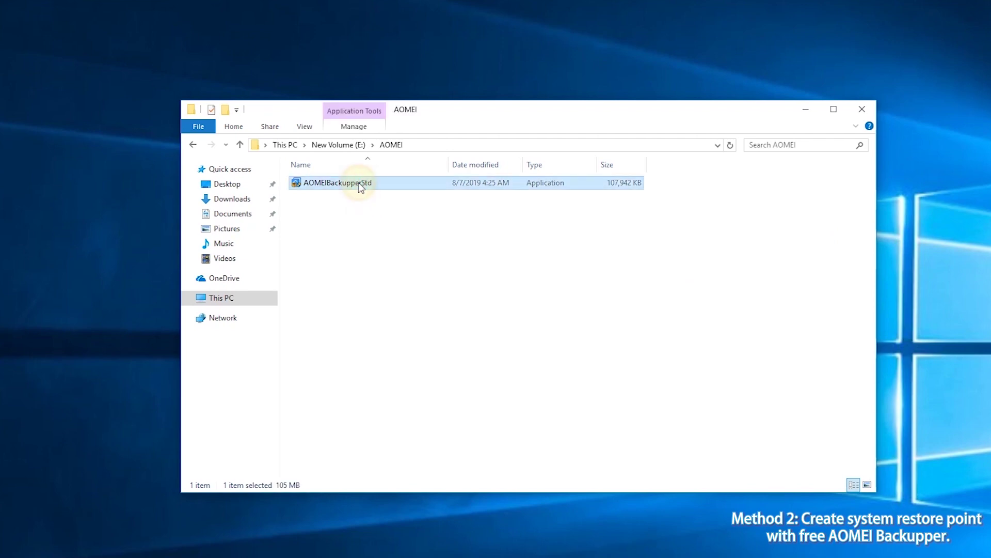
- Run AOMEIBackupperStd, allow UAC, keep English and start Install Now
double_click(358, 182)
click(541, 298)
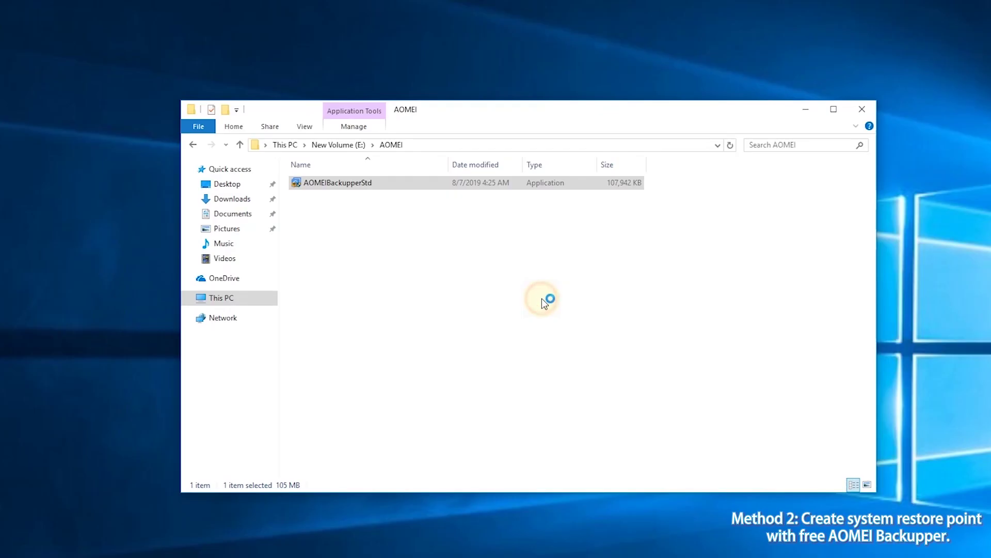
click(512, 301)
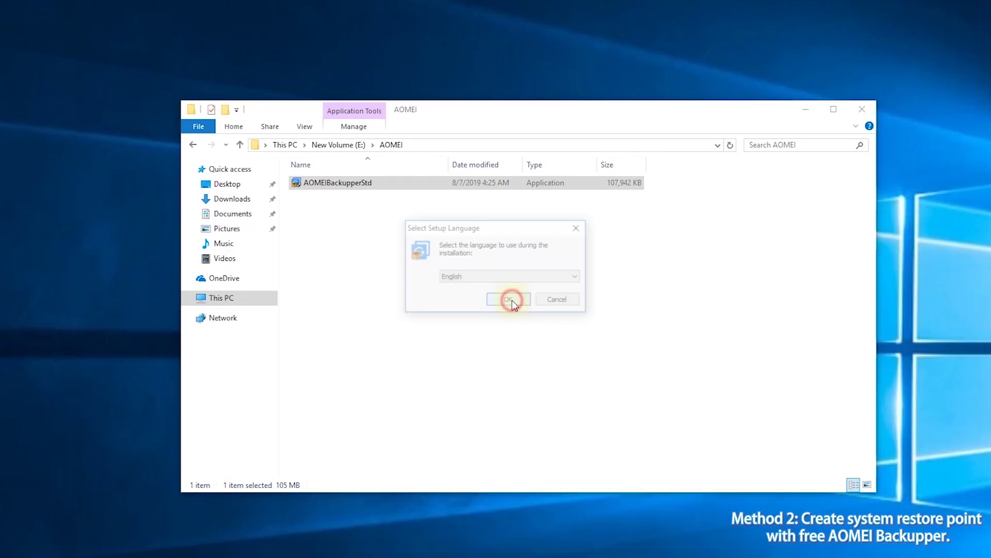
click(499, 345)
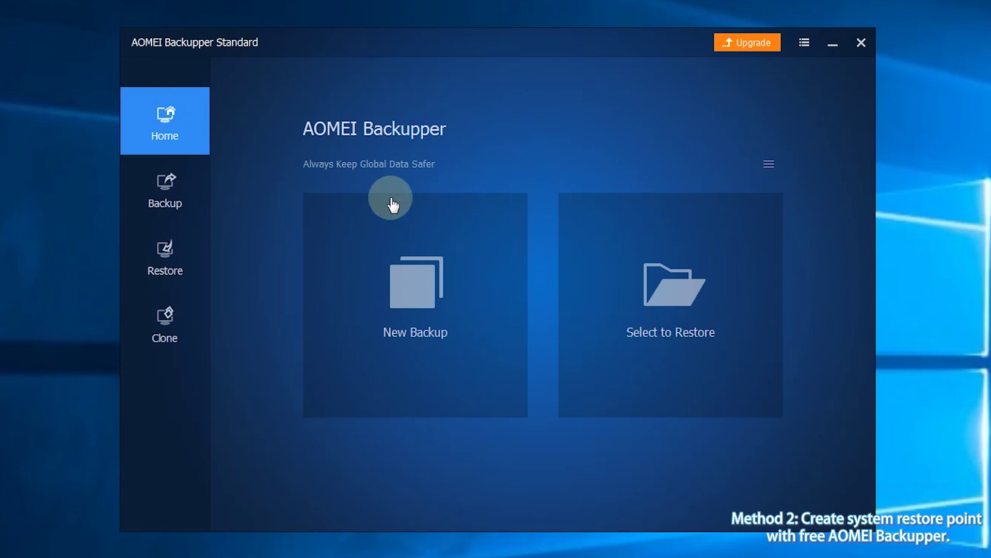
- Browse the Backup and Restore sections, cancel the Select Image File browser, and show the Clone options
click(373, 230)
click(173, 198)
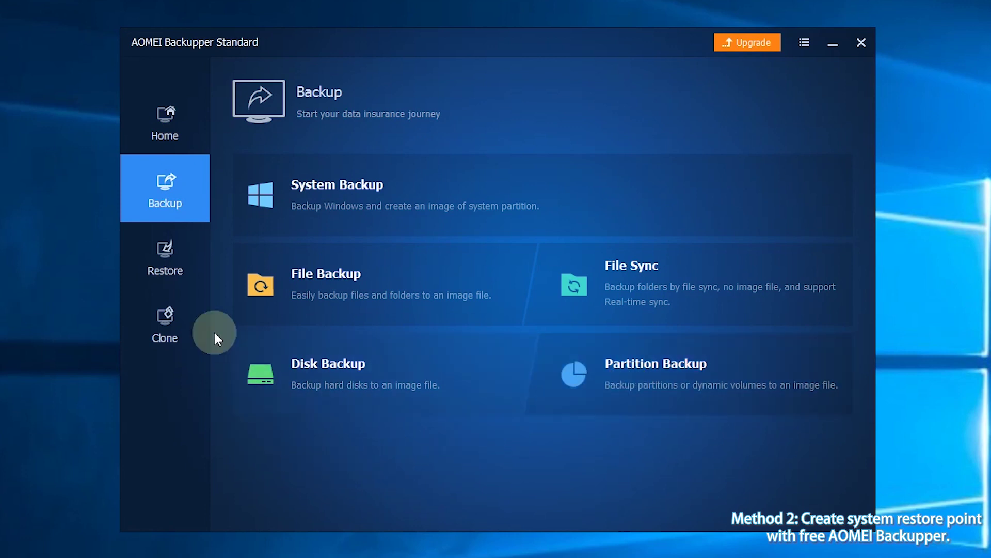
click(172, 264)
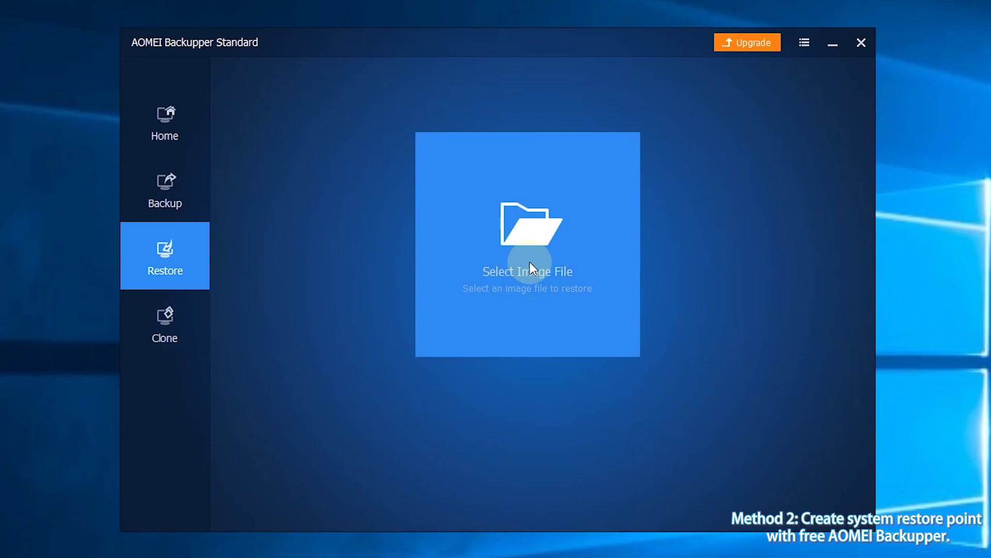
click(530, 262)
click(694, 120)
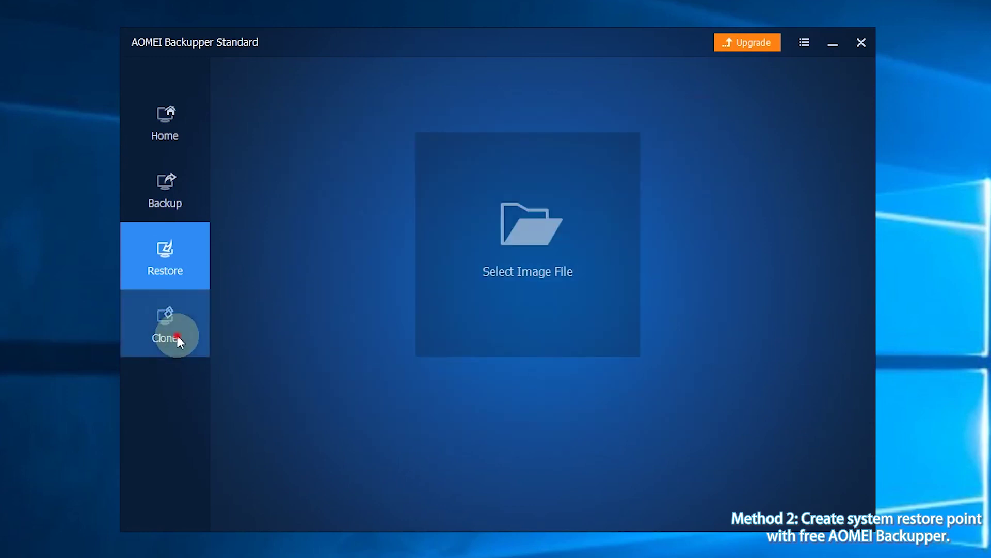
click(177, 334)
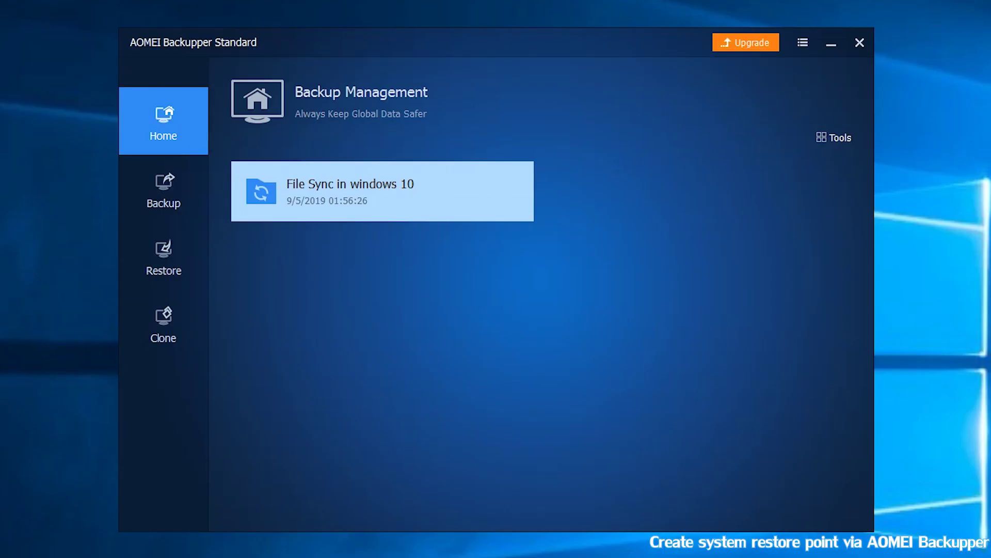
- Start a System Backup and rename the task to 'System restore point'
click(164, 204)
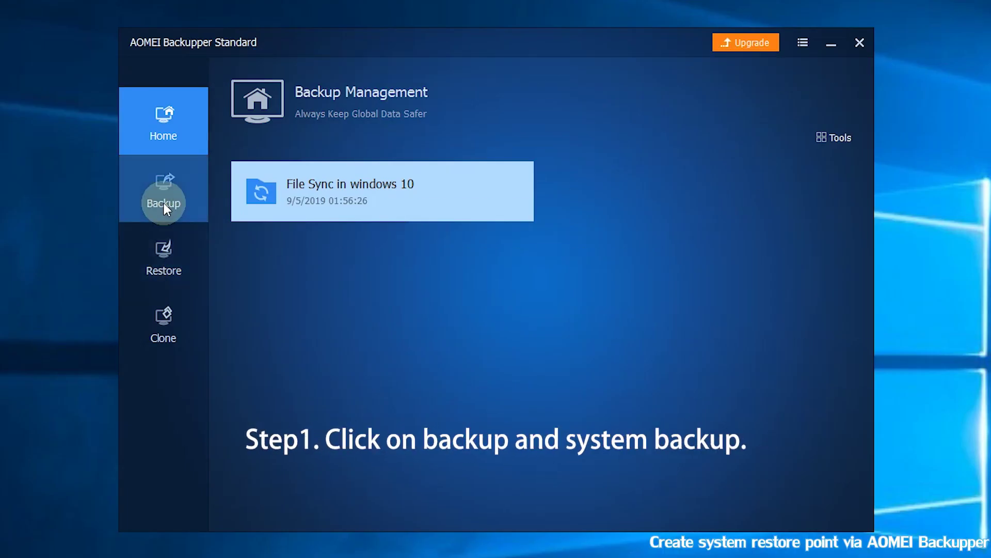
click(368, 206)
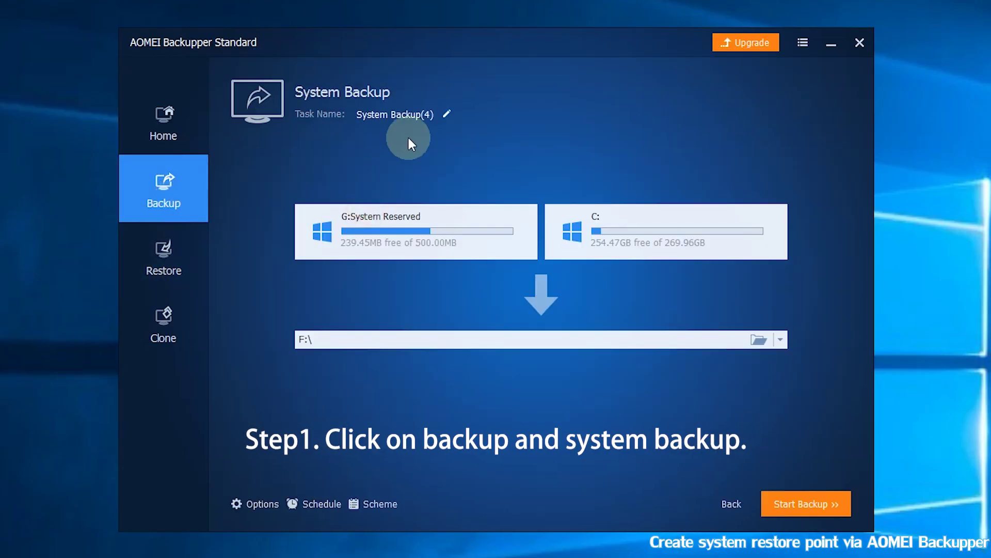
click(445, 115)
key(BackSpace)
key(BackSpace)
key(BackSpace)
key(BackSpace)
key(BackSpace)
key(BackSpace)
key(BackSpace)
key(BackSpace)
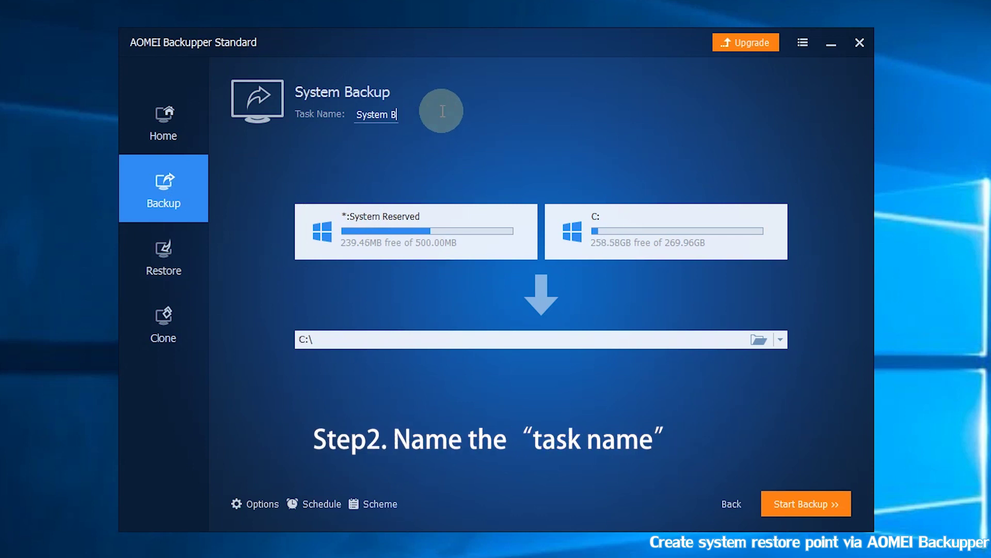
key(BackSpace)
text(resto)
text(re )
text(point)
click(489, 113)
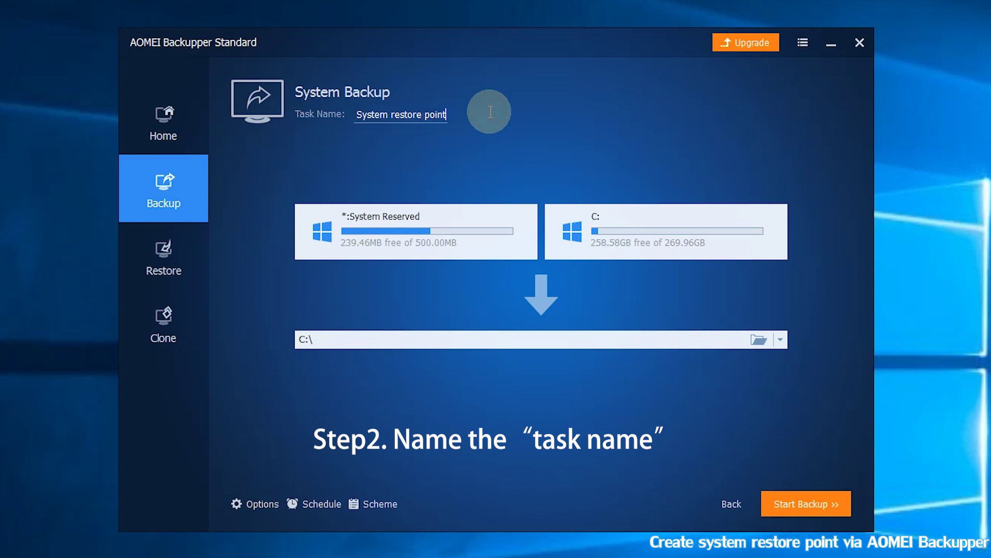
click(514, 144)
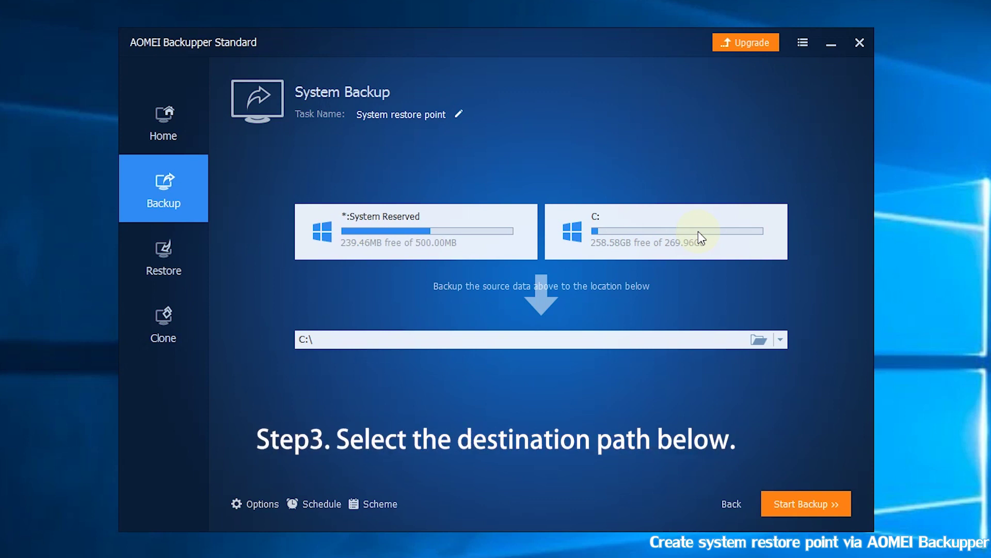
- Choose New Volume (E:) under This PC as the destination and run the backup
click(762, 341)
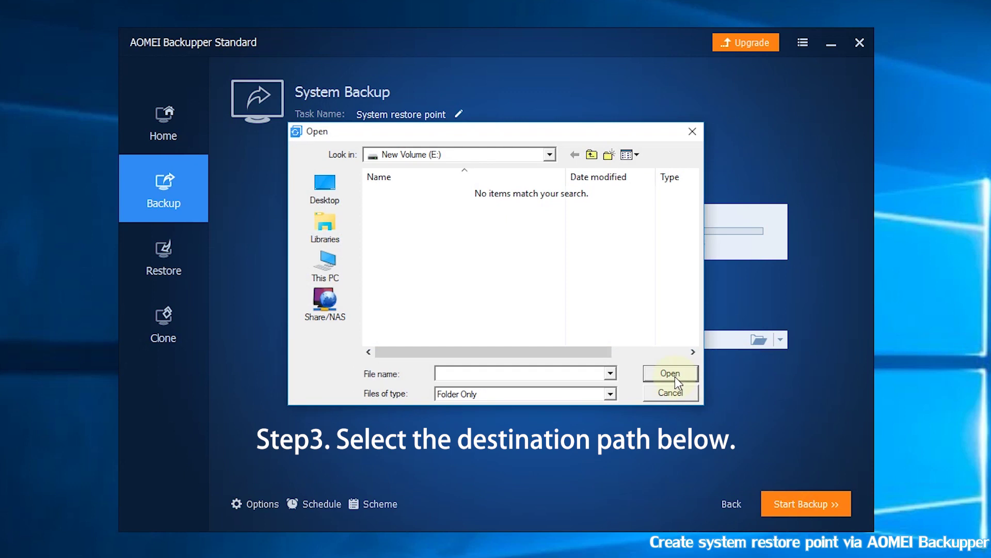
click(326, 267)
click(482, 341)
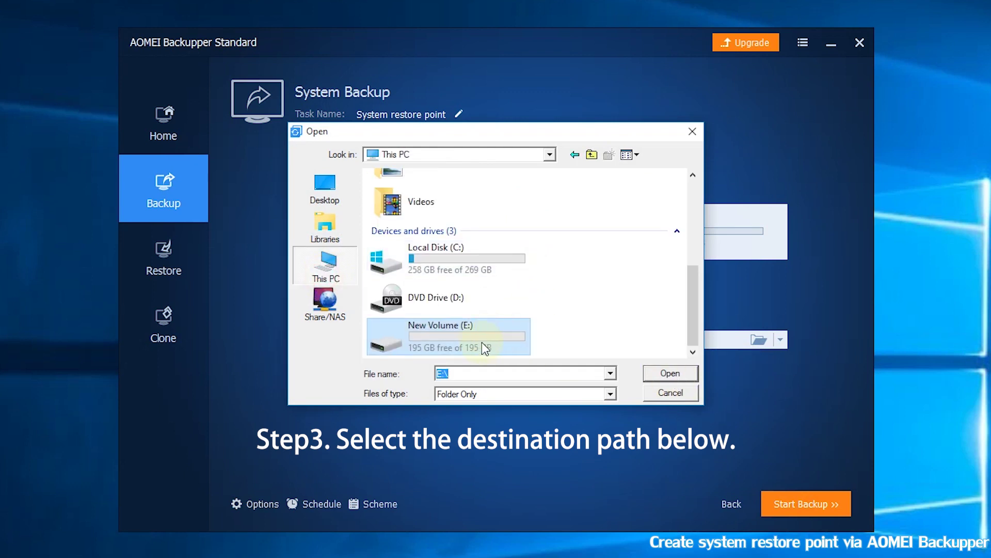
click(665, 376)
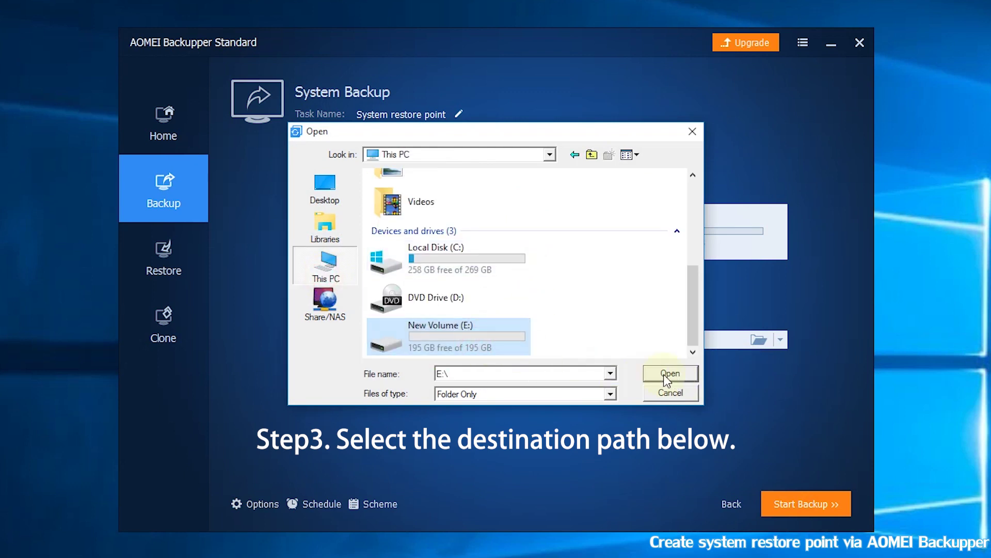
click(668, 375)
click(834, 507)
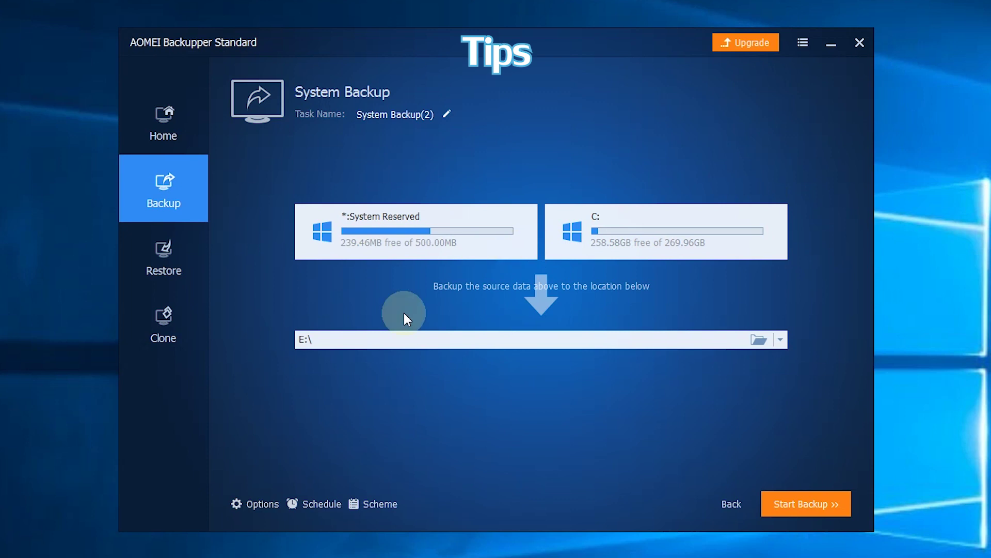
- Set the backup schedule frequency to Daily in Schedule Settings
click(311, 505)
click(390, 204)
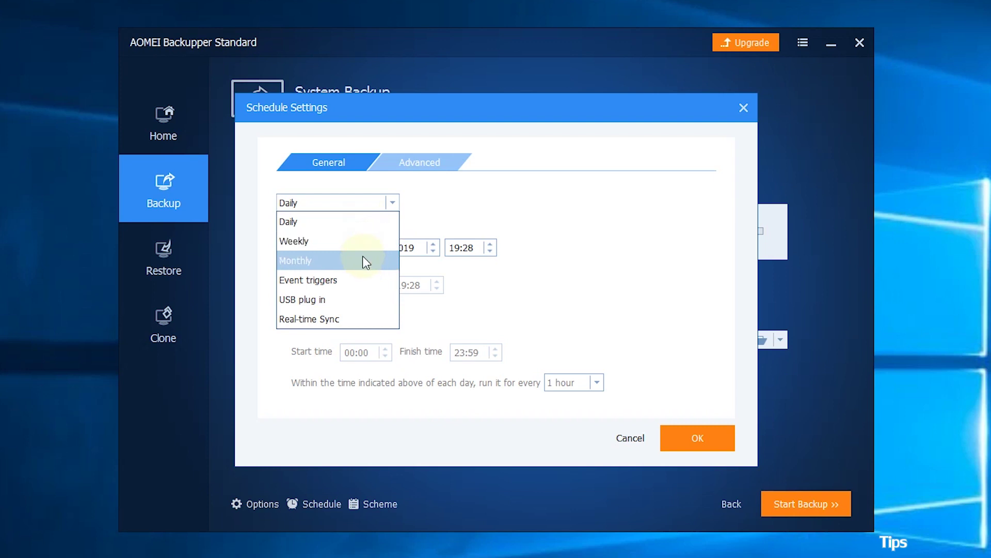
click(511, 209)
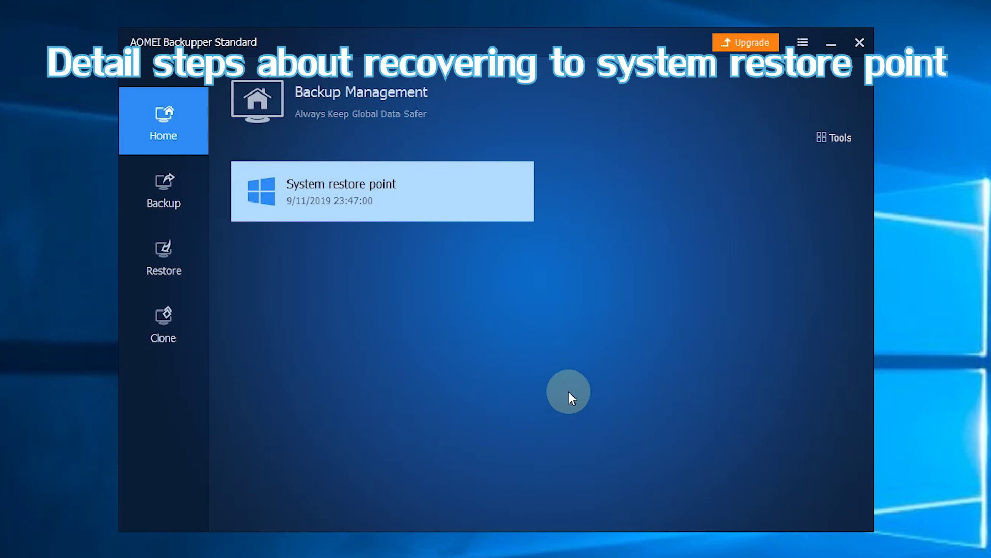
- Check the System restore point card's actions, then go to the Restore page
click(513, 197)
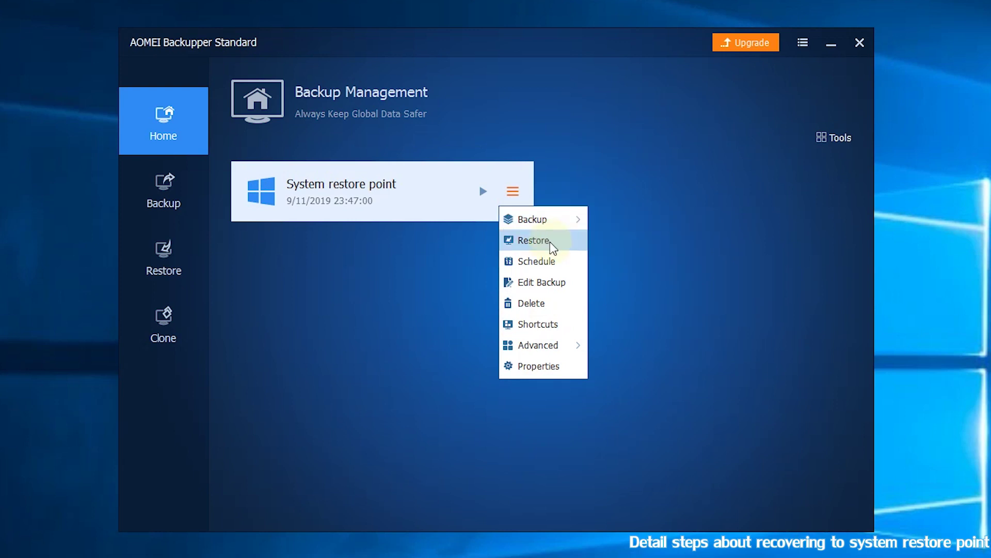
click(432, 253)
click(161, 276)
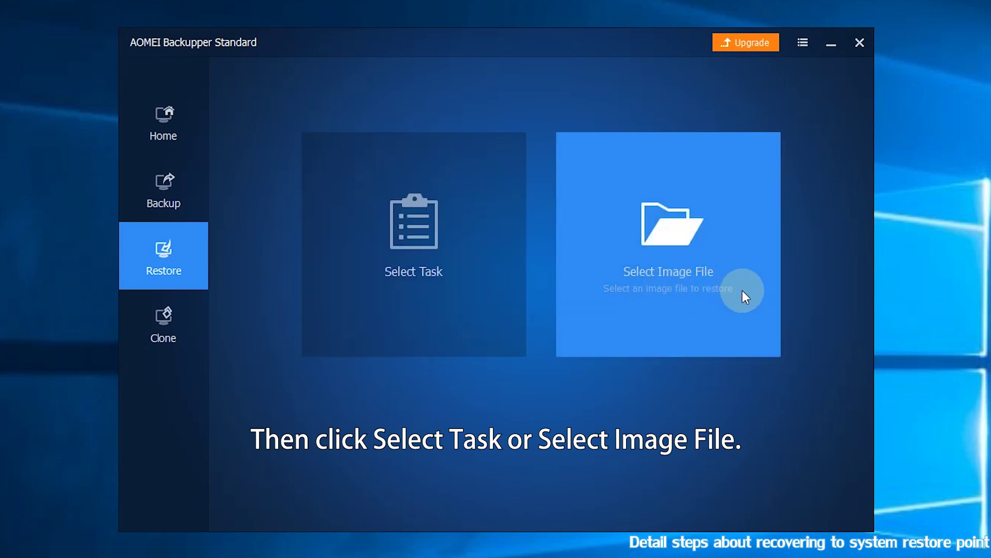
- Select the System restore point task, keep 'Restore this system backup', and reach the Operation Summary
click(372, 258)
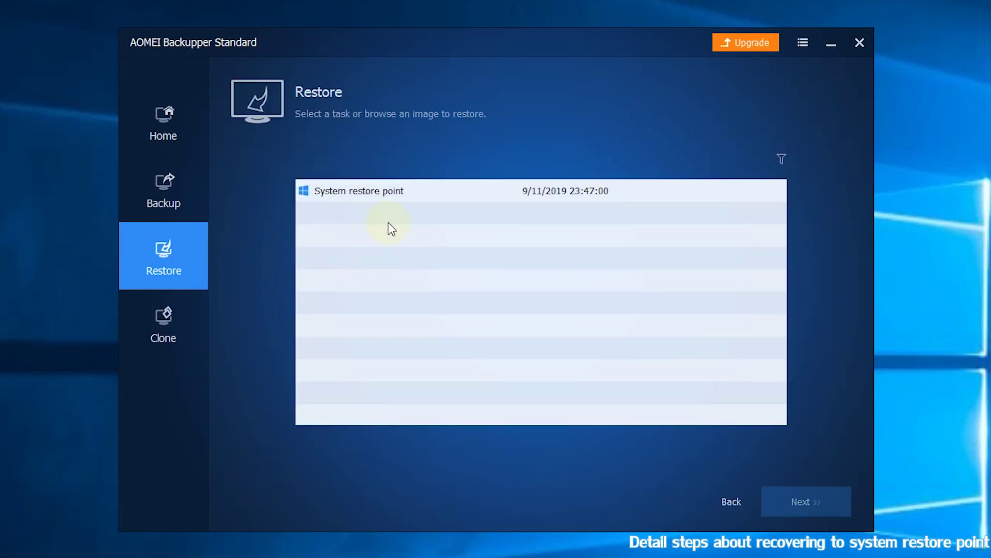
click(429, 192)
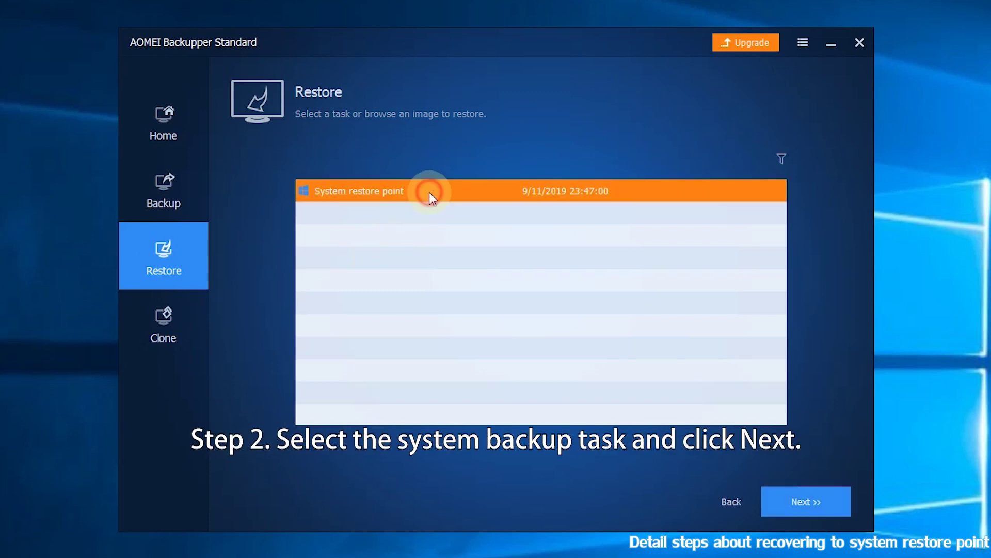
click(821, 509)
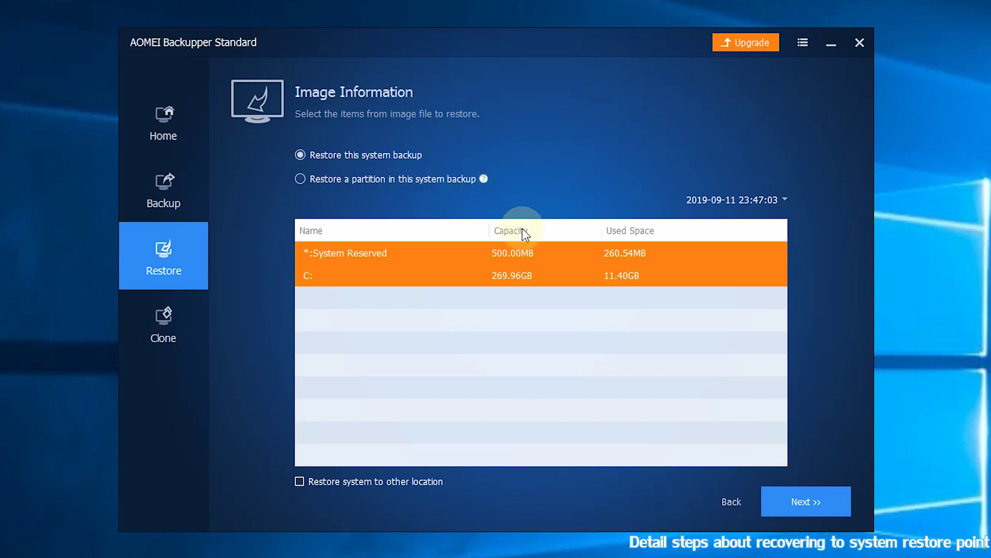
click(831, 502)
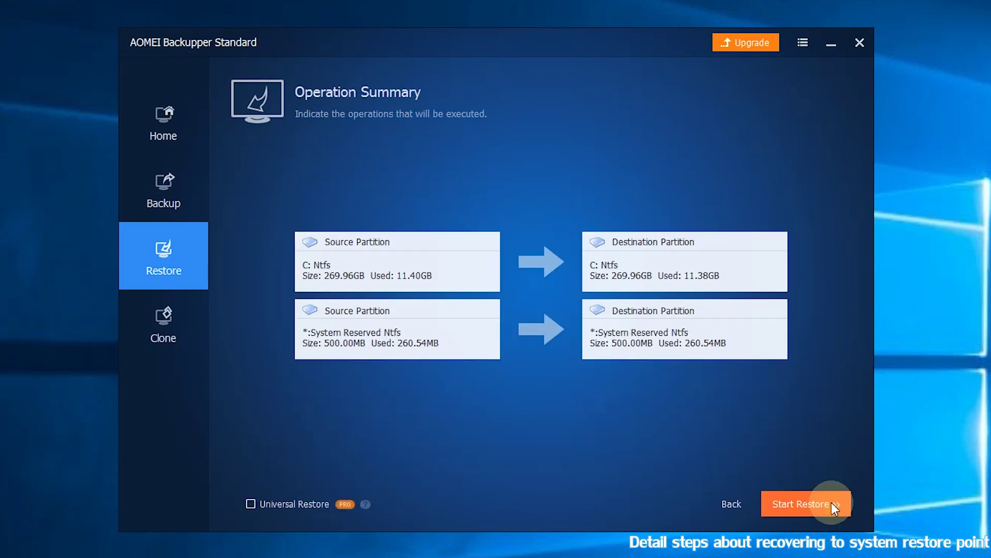